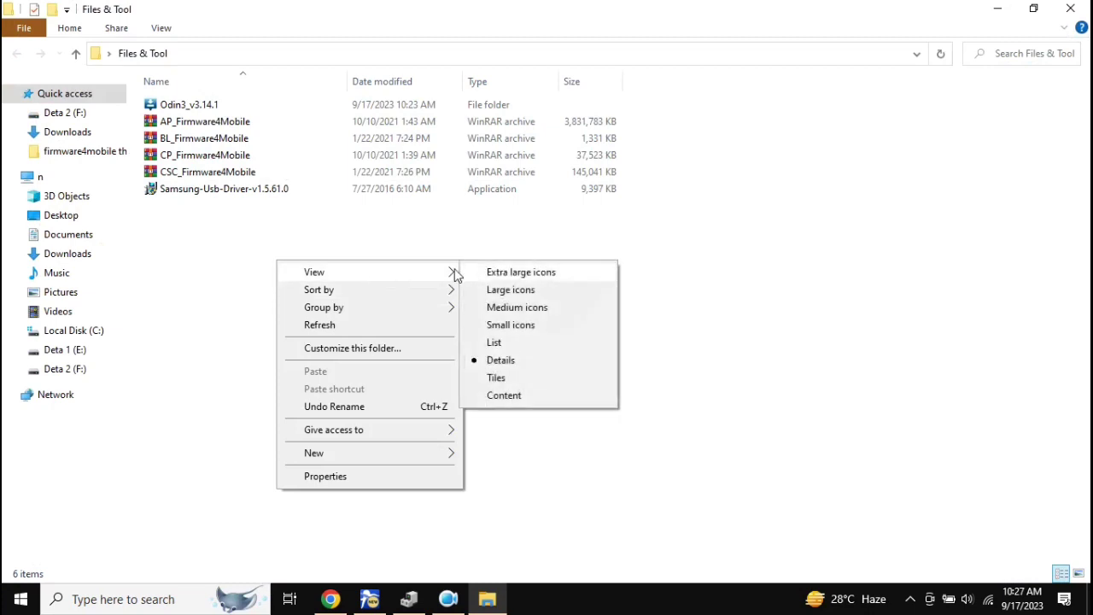
# Display the folder's files as large icons and launch the Samsung-Usb-Driver-v1.5.61.0 installer, agreeing to install over the existing driver.
pyautogui.click(538, 292)
pyautogui.doubleClick(595, 161)
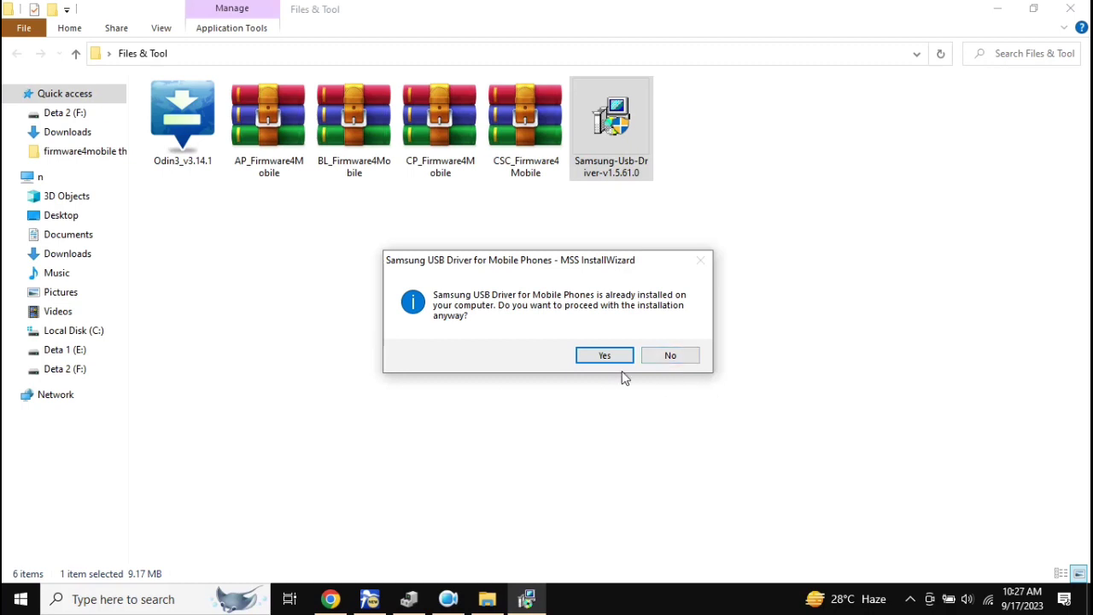
pyautogui.click(600, 356)
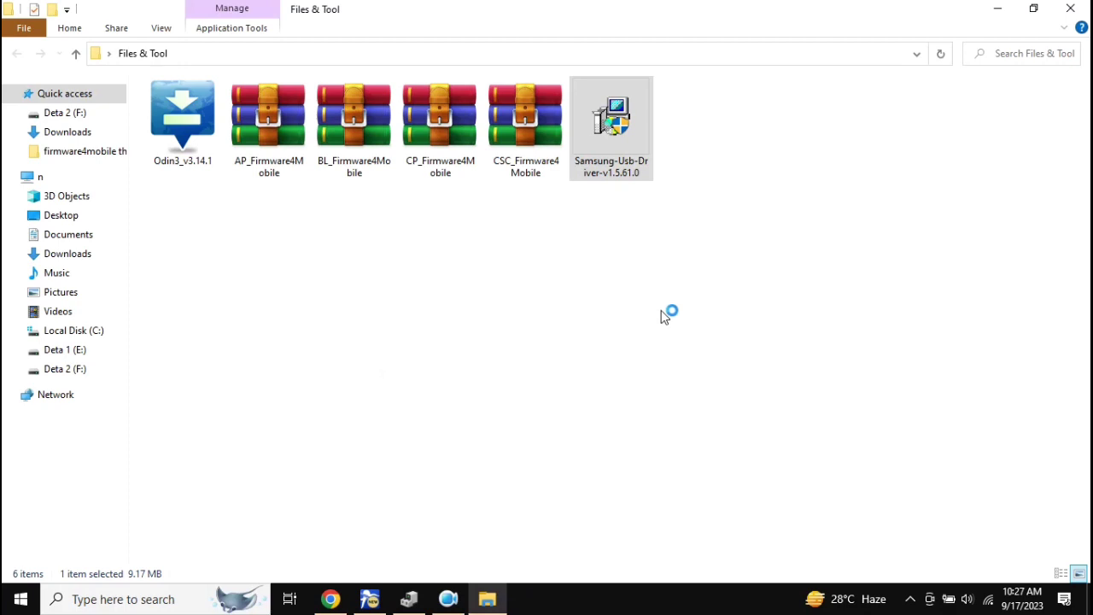
pyautogui.rightClick(636, 288)
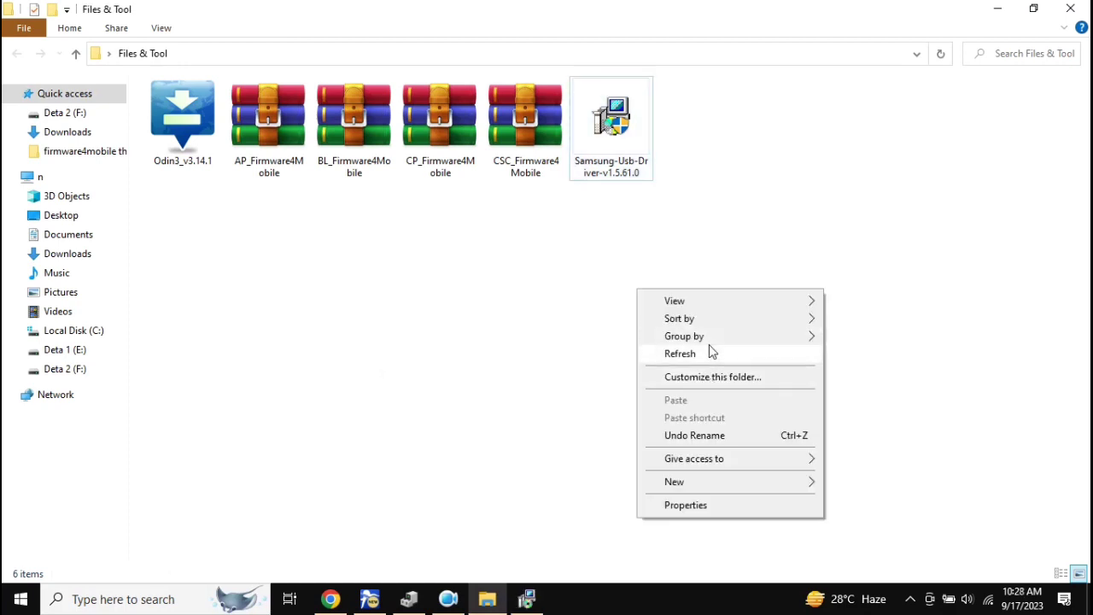
pyautogui.click(709, 350)
pyautogui.rightClick(667, 297)
pyautogui.click(709, 361)
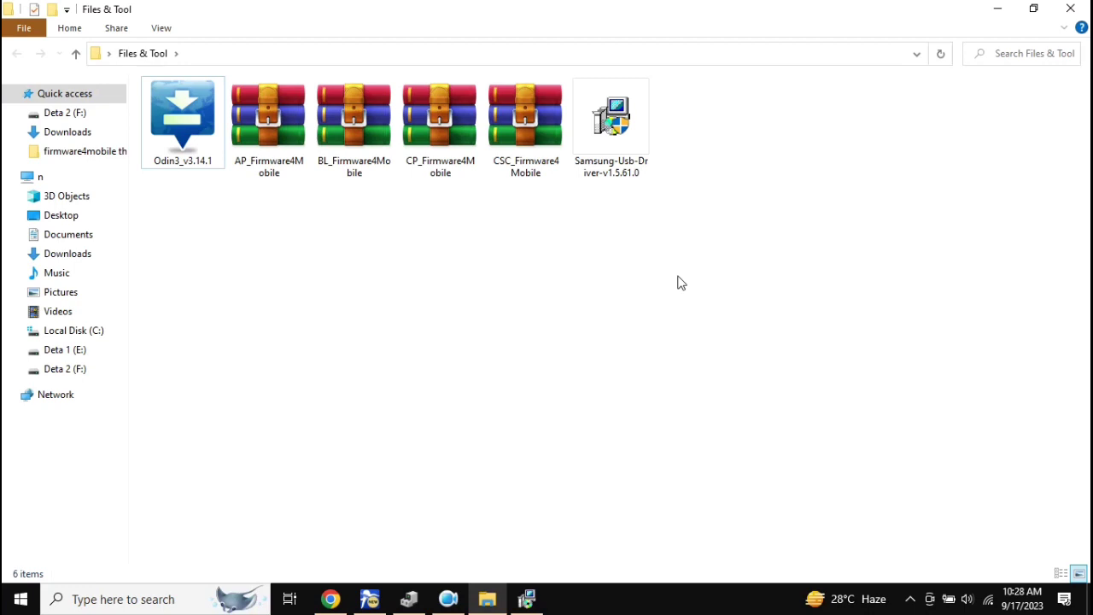
# Install Samsung USB Driver for Mobile Phones V1.5.61.0 with the wizard and close it when finished.
pyautogui.click(528, 597)
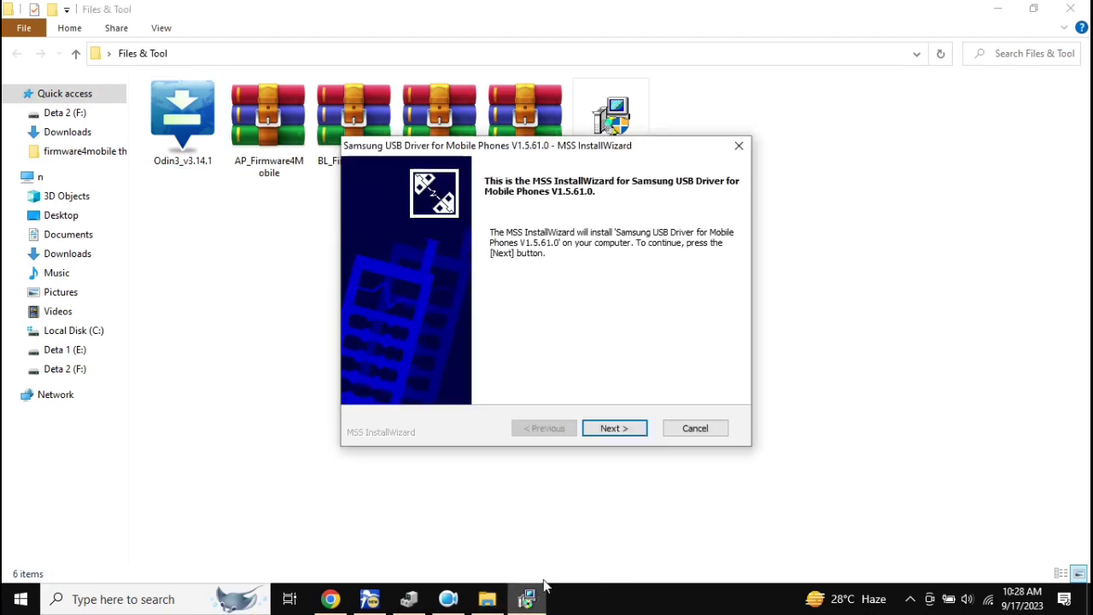
pyautogui.click(615, 429)
pyautogui.click(618, 427)
pyautogui.click(620, 427)
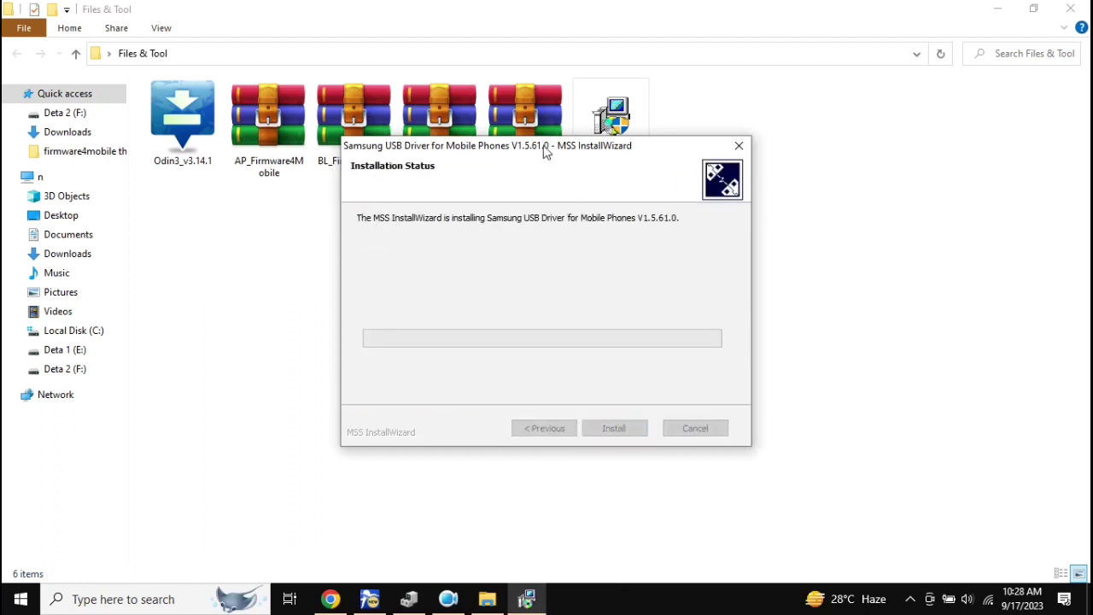
pyautogui.moveTo(543, 146); pyautogui.dragTo(564, 214)
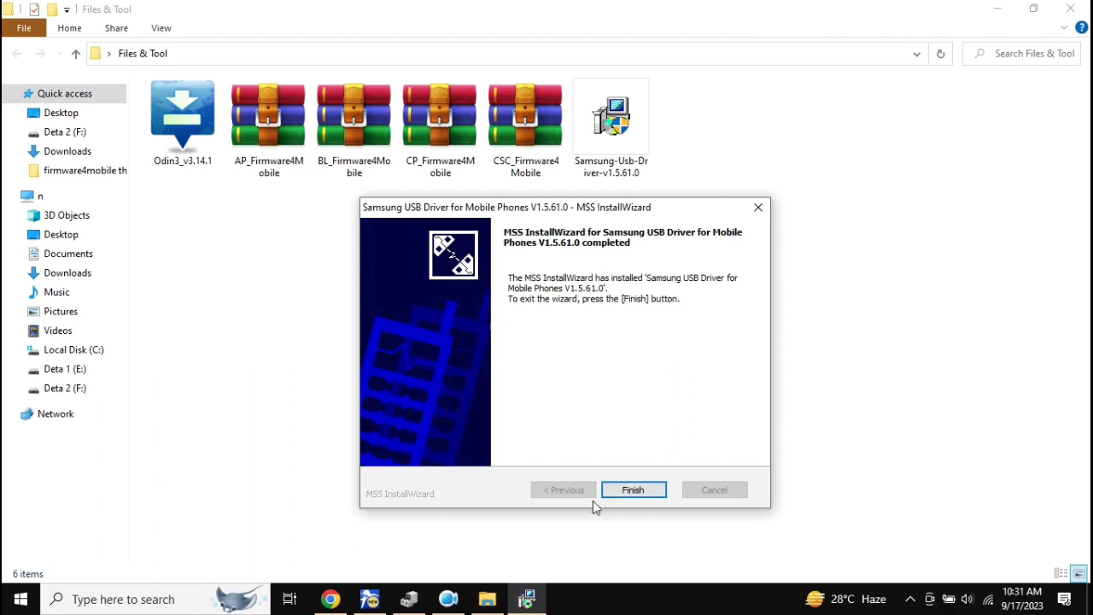
pyautogui.click(636, 491)
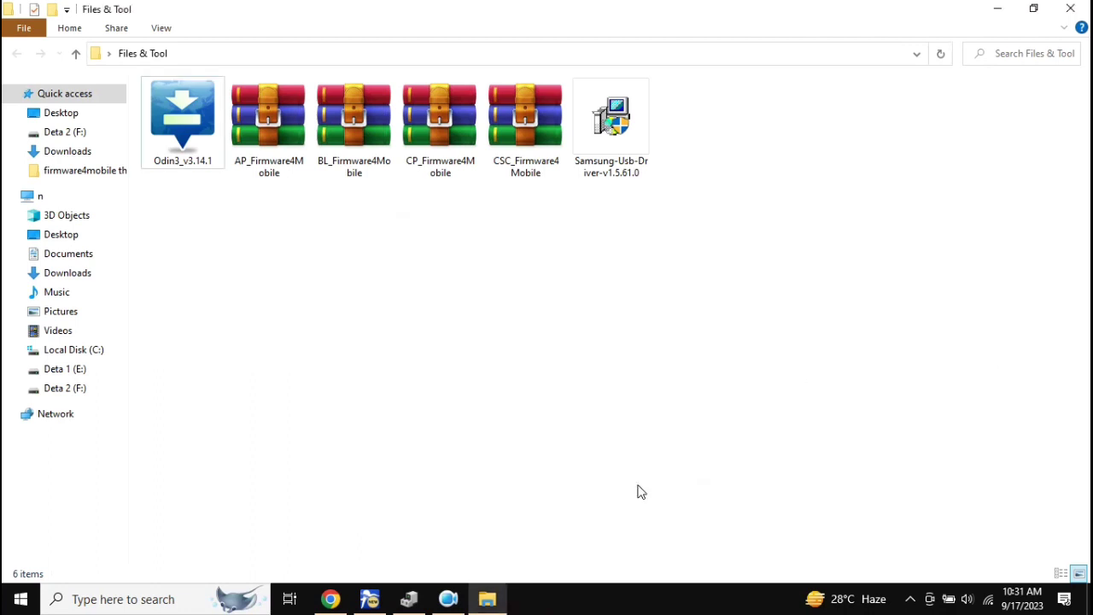
# Check the Universal Serial Bus controllers in Device Manager for the SAMSUNG Mobile USB CDC Composite Device, then minimize the window.
pyautogui.click(409, 598)
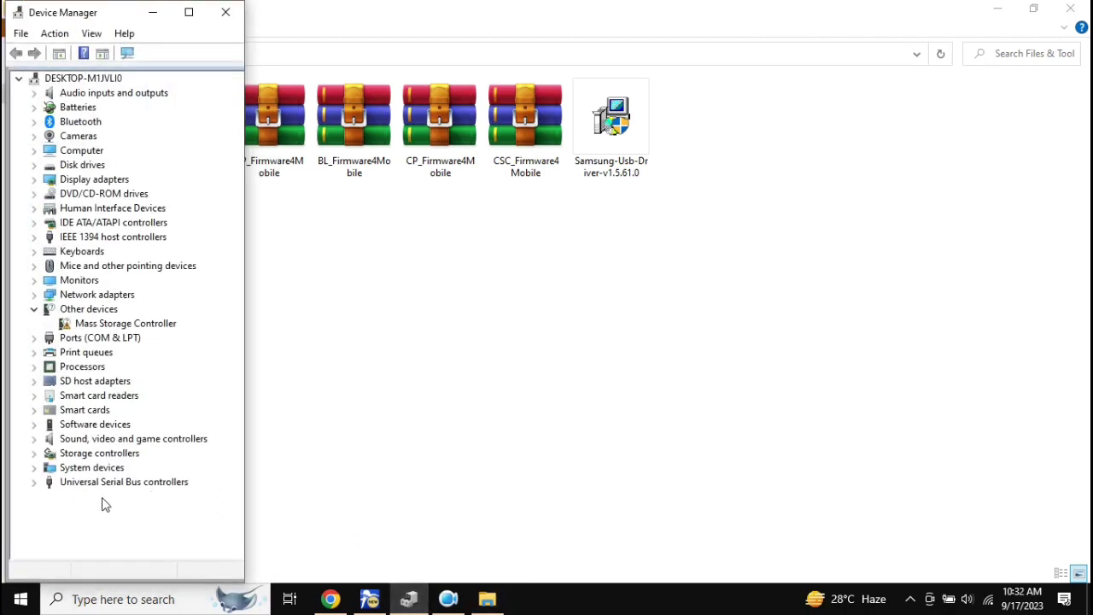
pyautogui.click(34, 488)
pyautogui.click(33, 483)
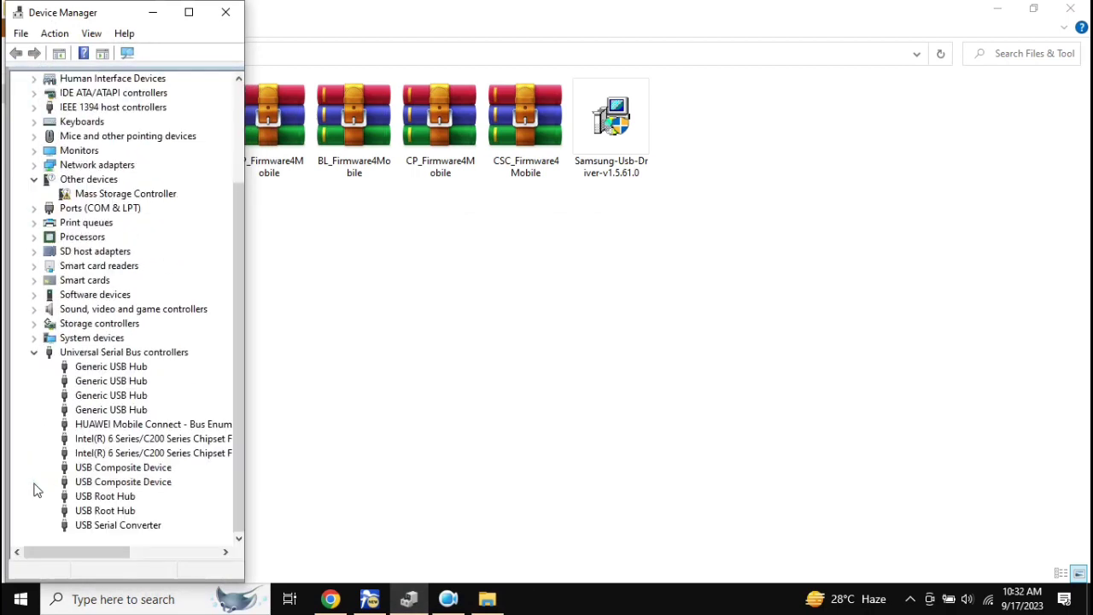
pyautogui.moveTo(244, 429); pyautogui.dragTo(484, 447)
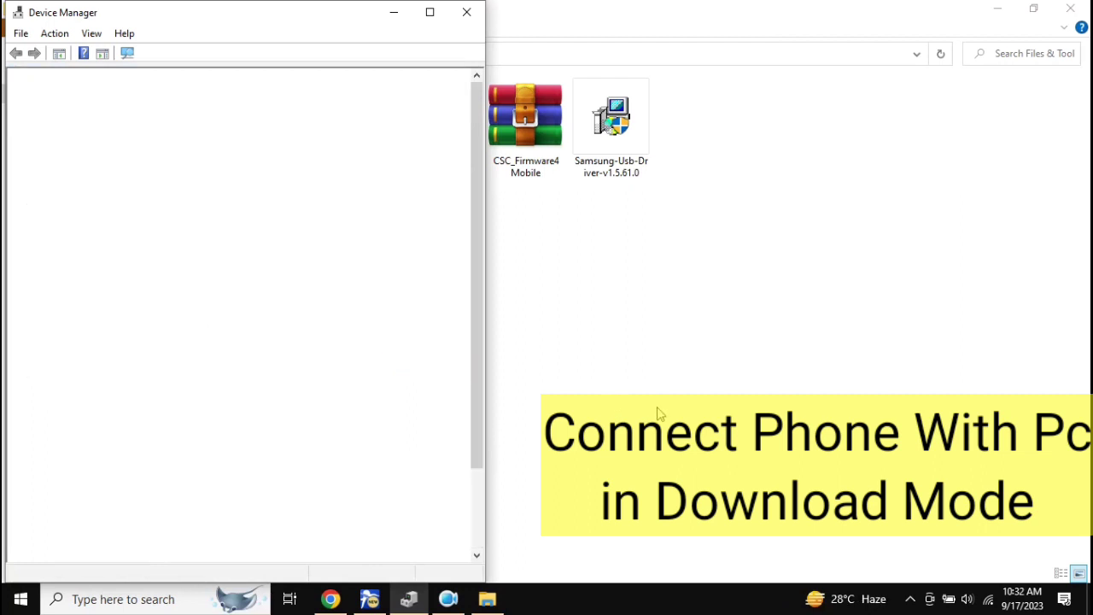
pyautogui.scroll(-3, 376, 410)
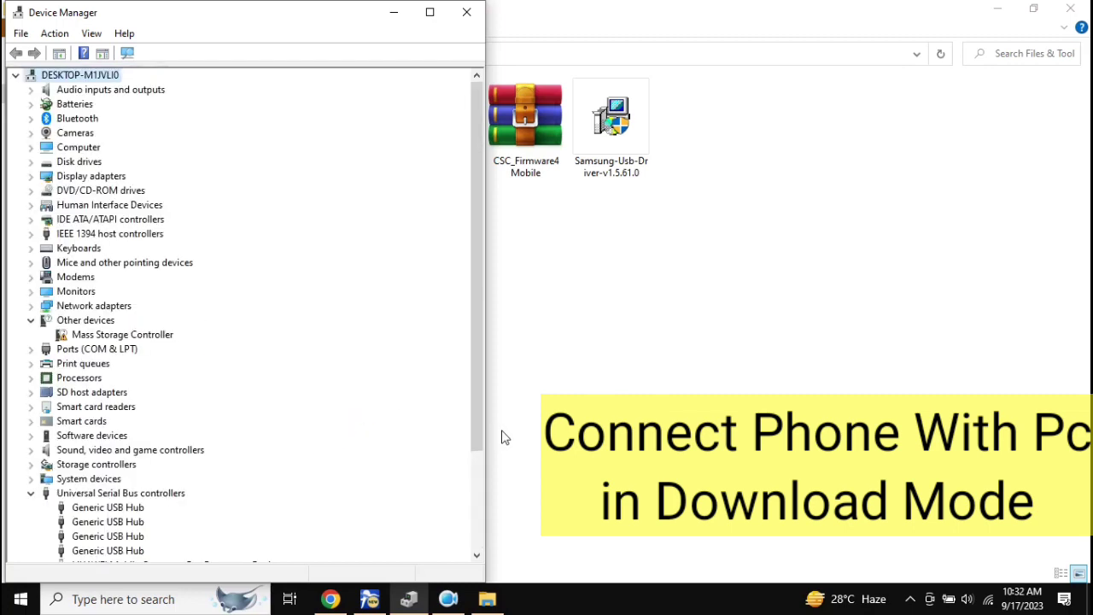
pyautogui.scroll(-3, 373, 412)
pyautogui.click(256, 480)
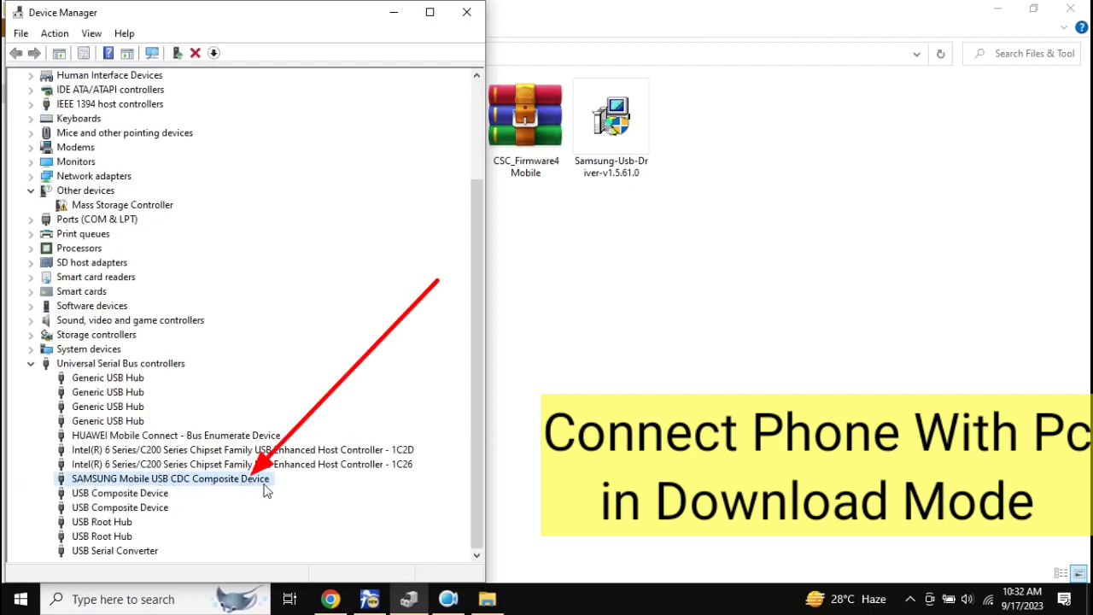
pyautogui.click(406, 13)
# Launch the Odin3 v3.14.1 application from the Odin3_v3.14.1 folder.
pyautogui.doubleClick(192, 140)
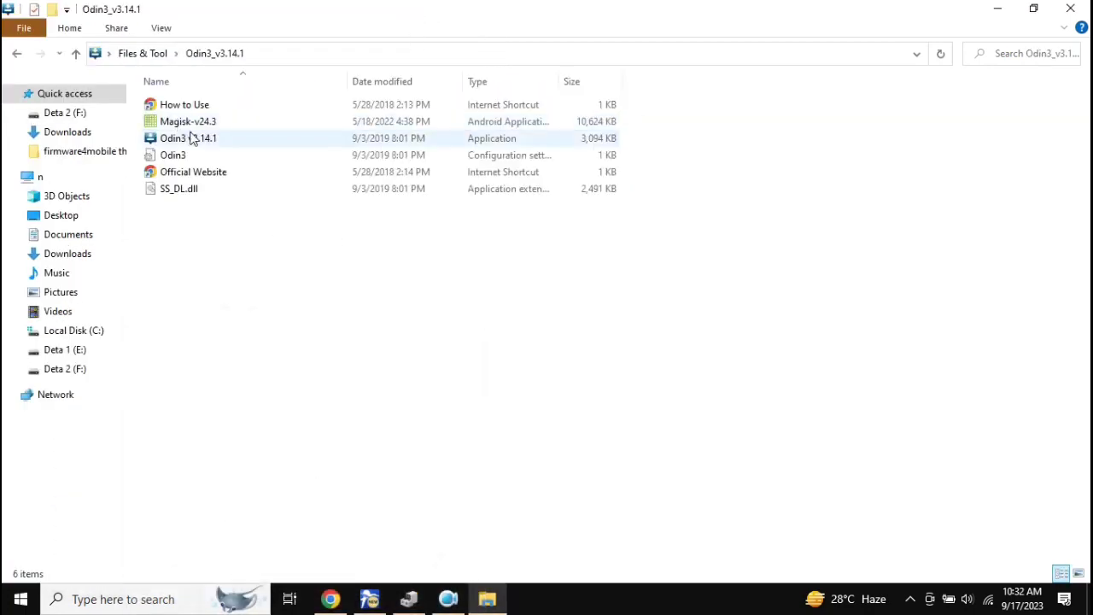
pyautogui.click(202, 141)
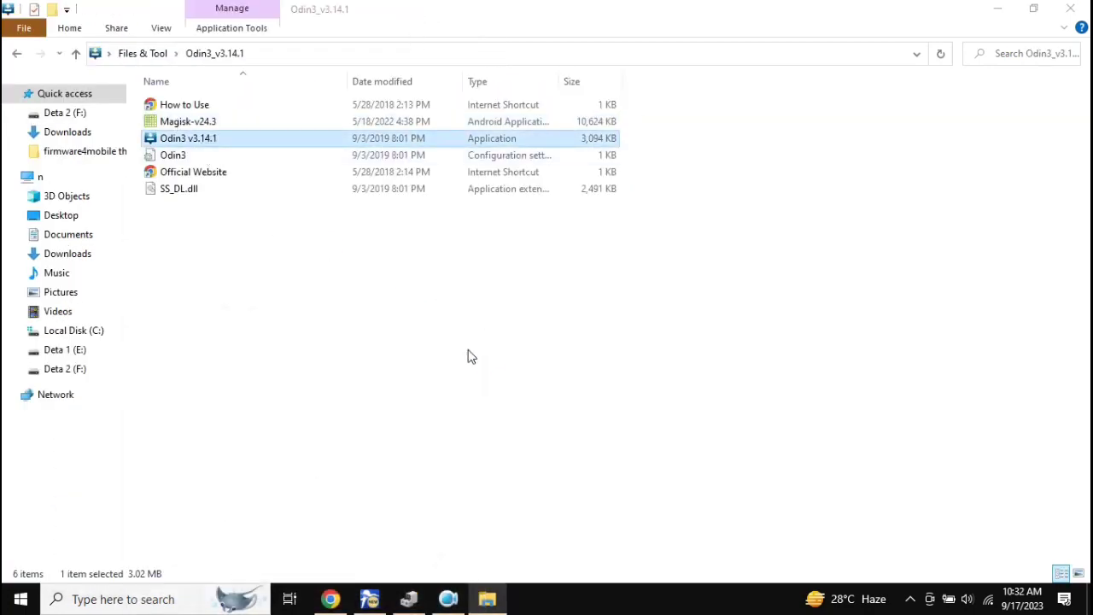
pyautogui.click(673, 439)
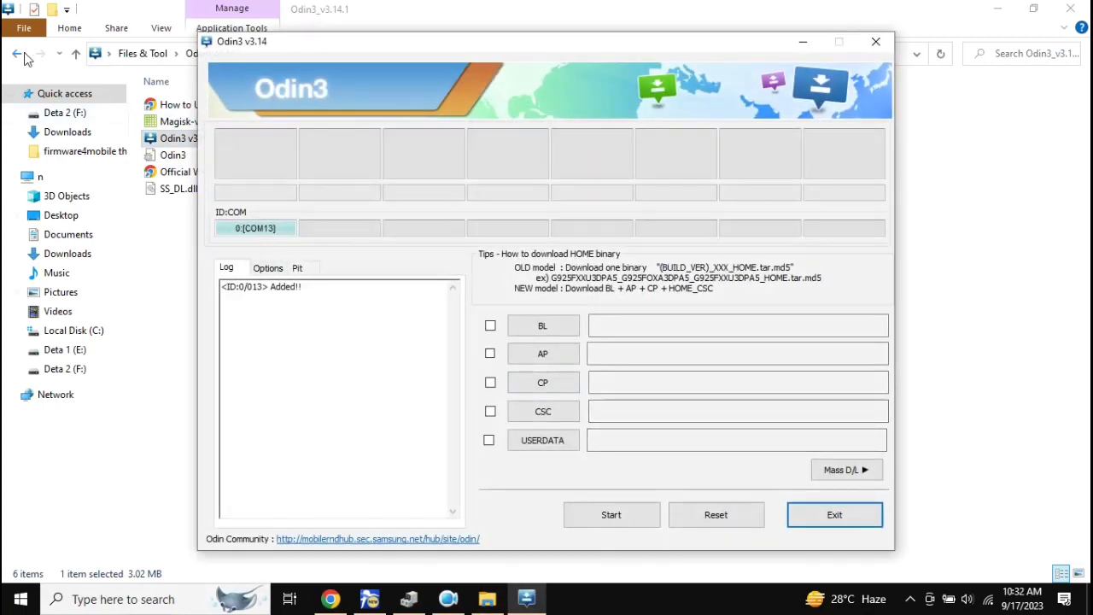
# Load BL_Firmware4Mobile from the desktop's Files & Tool folder as the BL file.
pyautogui.click(551, 334)
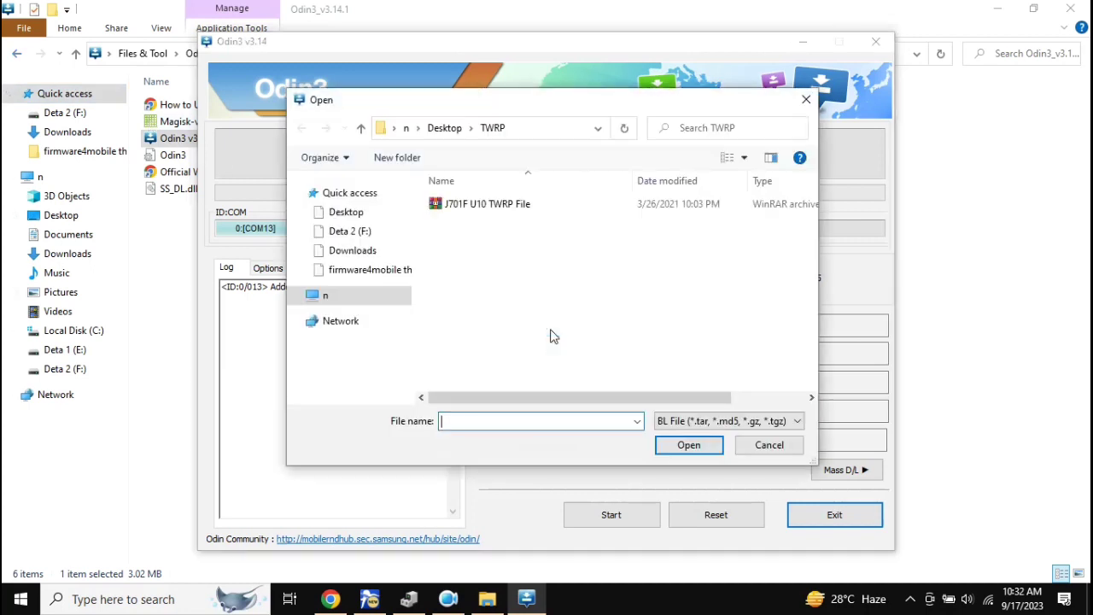
pyautogui.click(445, 128)
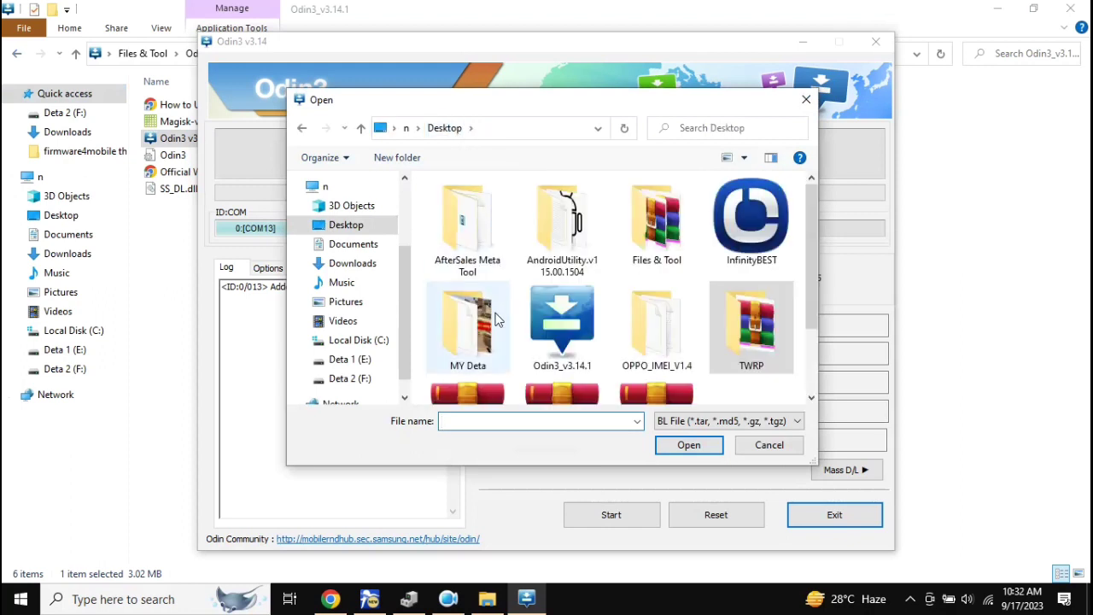
pyautogui.doubleClick(644, 248)
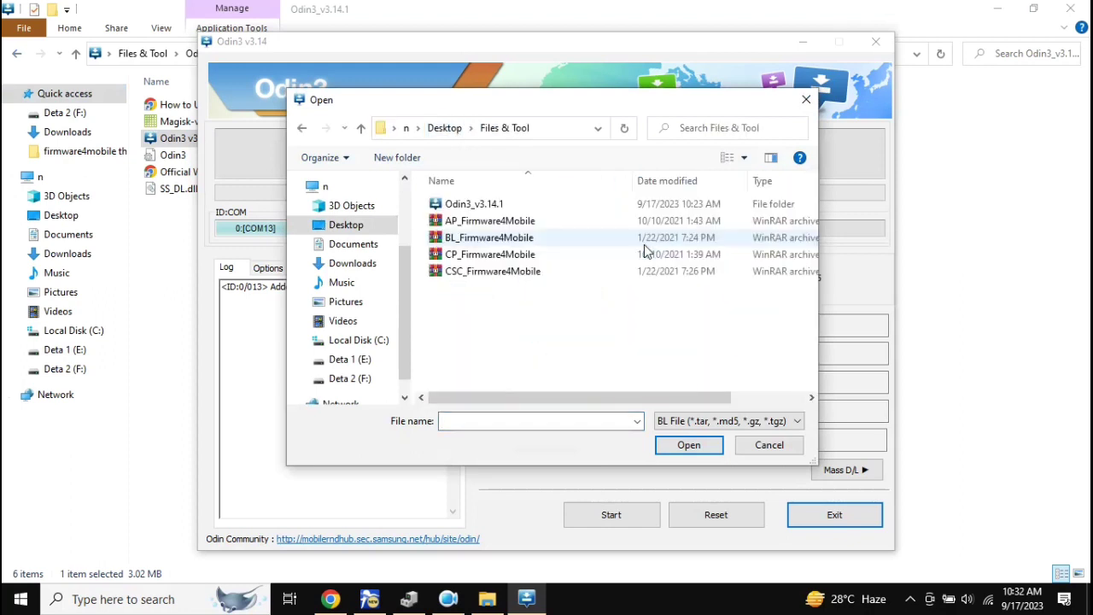
pyautogui.click(478, 238)
pyautogui.moveTo(466, 105); pyautogui.dragTo(150, 89)
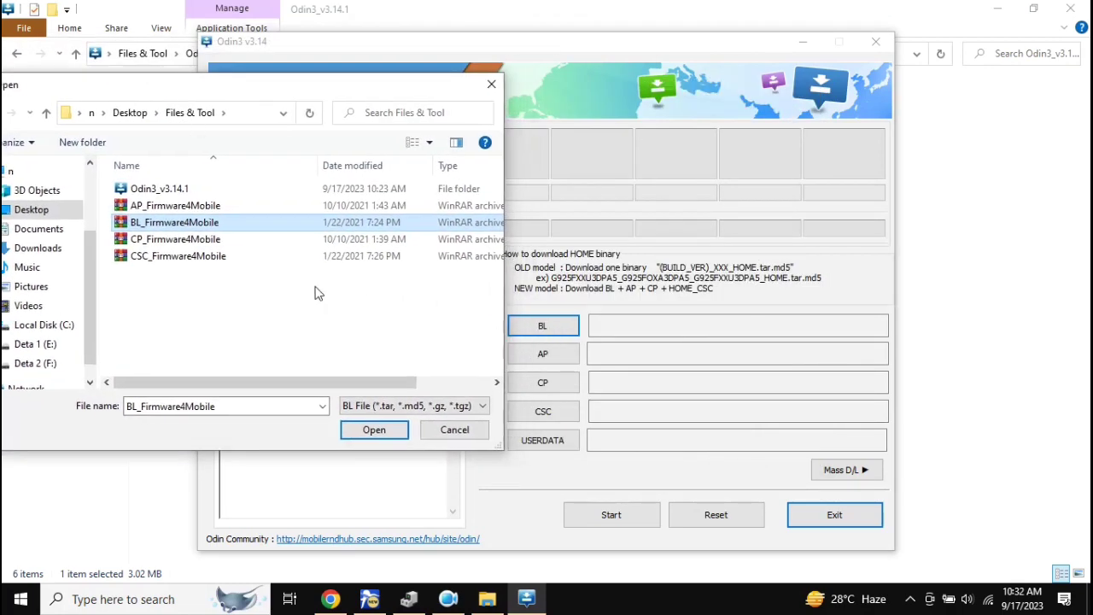
pyautogui.doubleClick(142, 228)
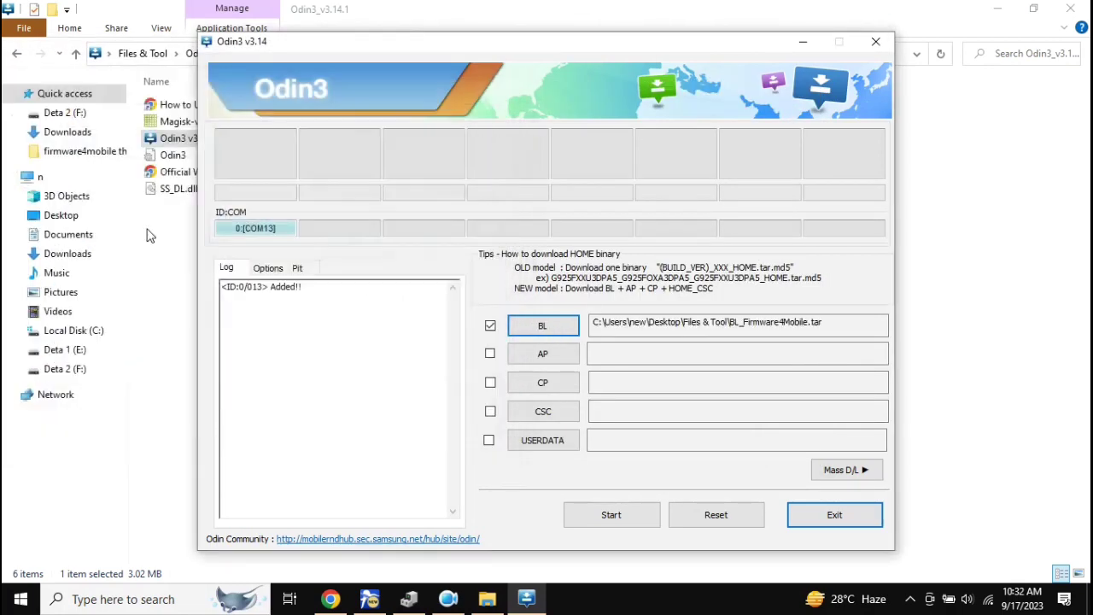
# Load AP_Firmware4Mobile as the AP file and CP_Firmware4Mobile as the CP file.
pyautogui.click(542, 354)
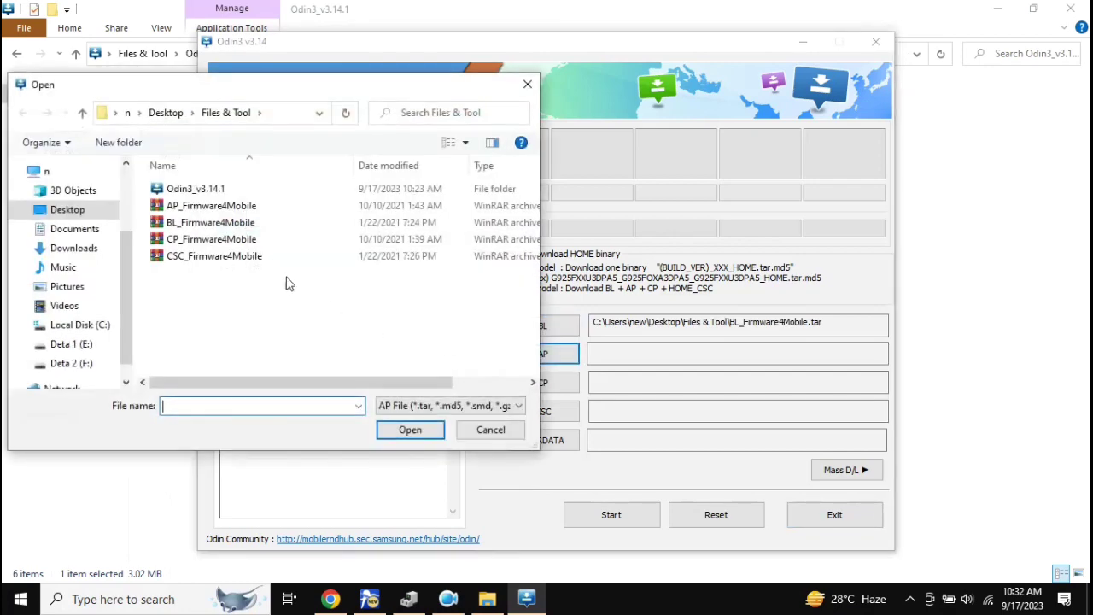
pyautogui.click(182, 210)
pyautogui.doubleClick(181, 212)
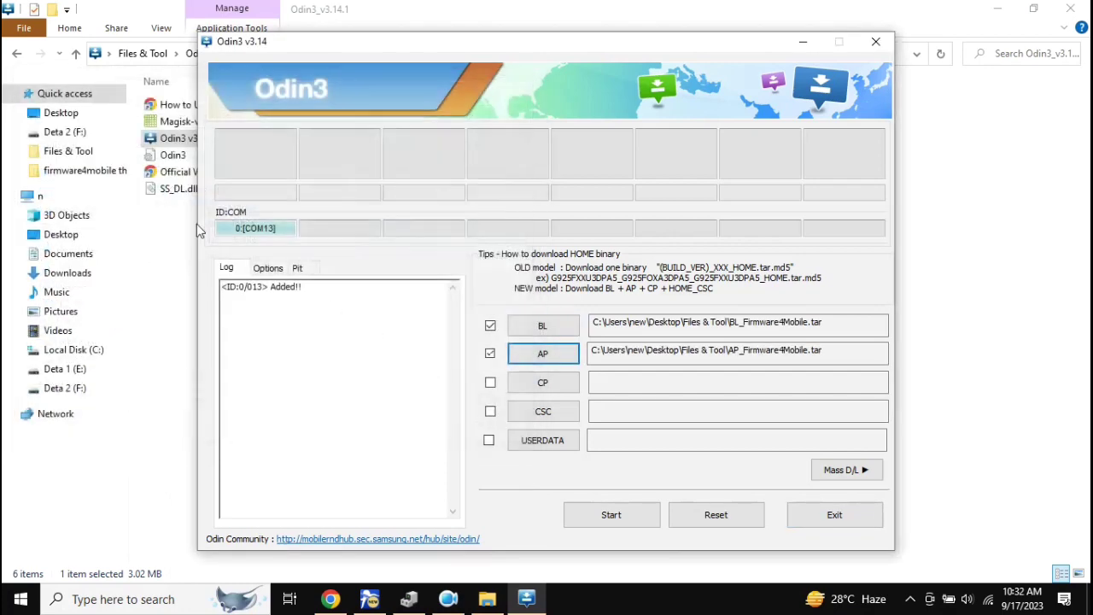
pyautogui.click(542, 382)
pyautogui.click(246, 241)
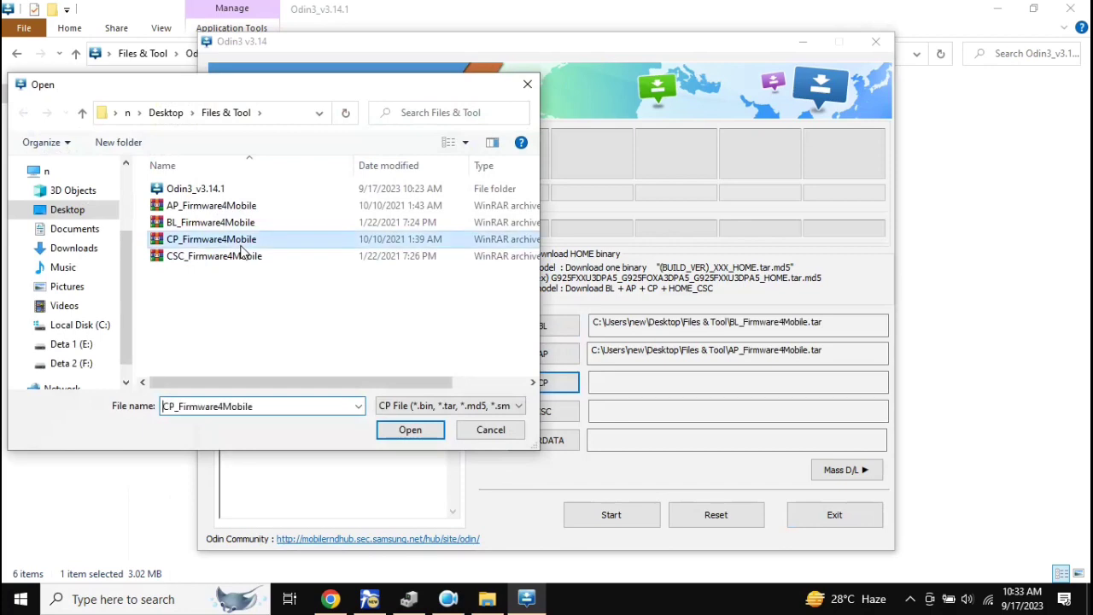
pyautogui.doubleClick(246, 241)
# Load CSC_Firmware4Mobile as the CSC file and start flashing the connected phone.
pyautogui.click(538, 411)
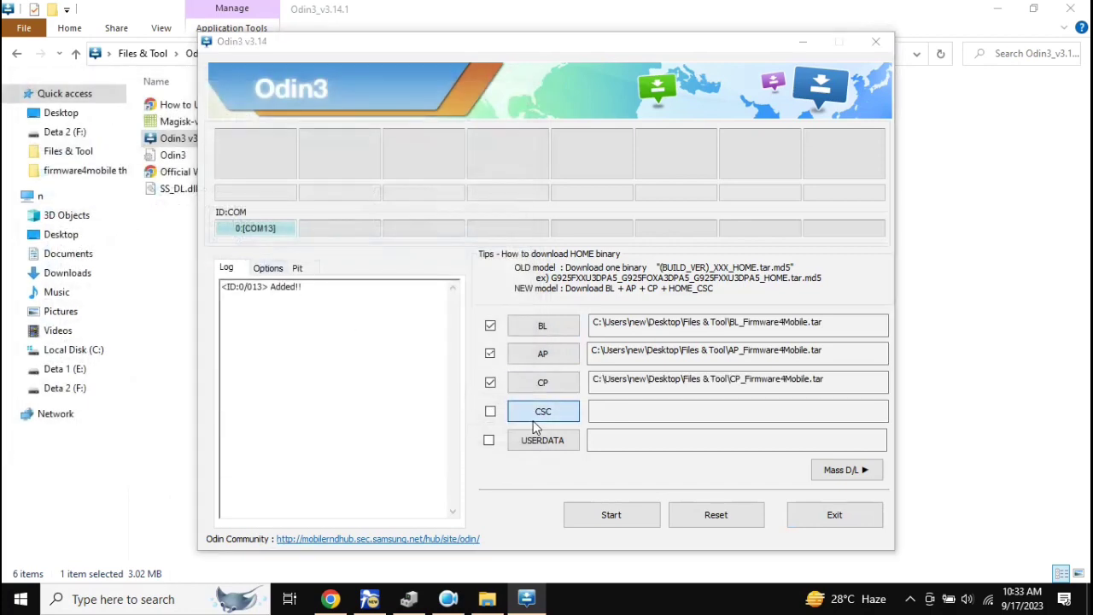
pyautogui.doubleClick(215, 257)
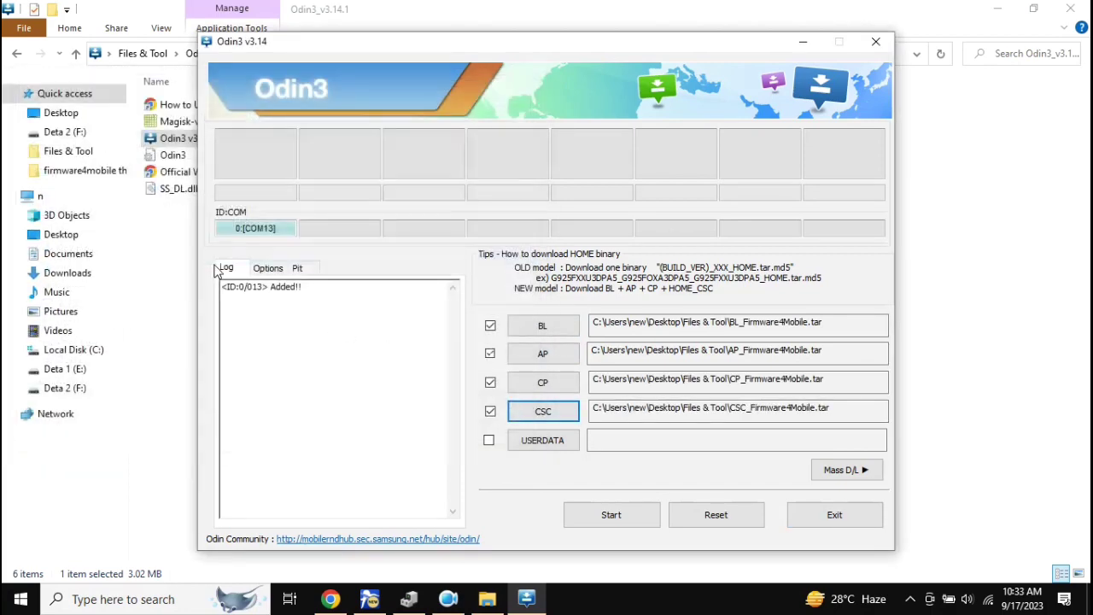
pyautogui.click(596, 517)
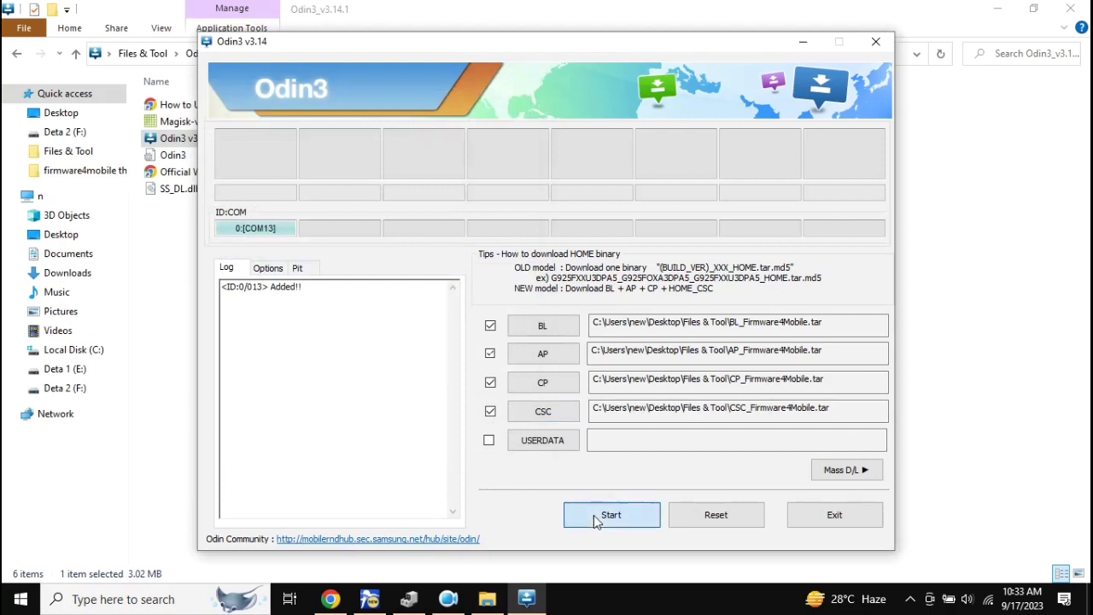